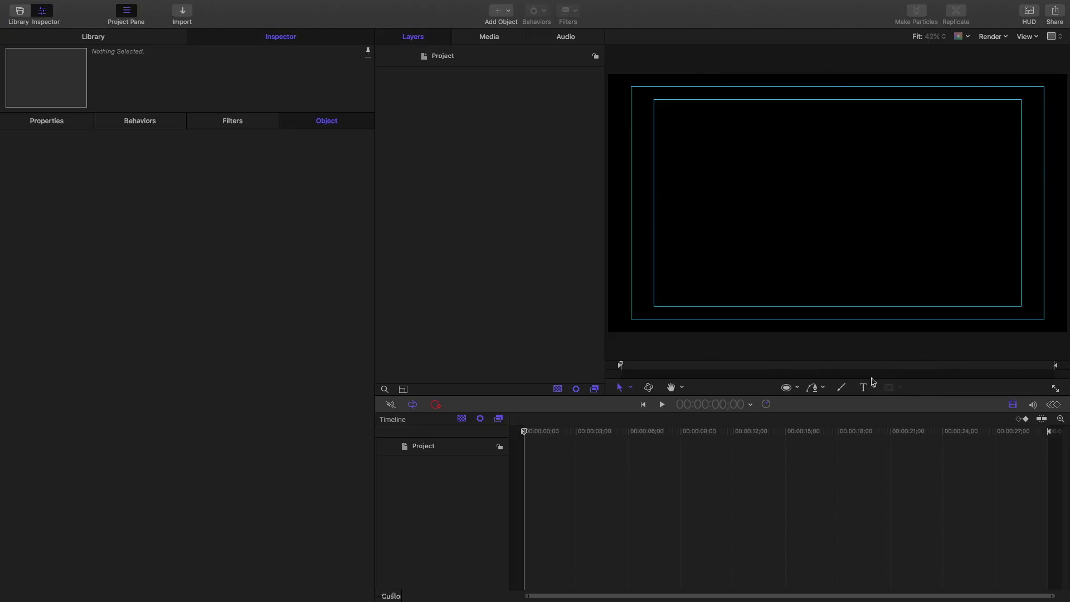
- Create three text layers, Stage 1, Stage 2 and Stage 3, and group them together
click(868, 388)
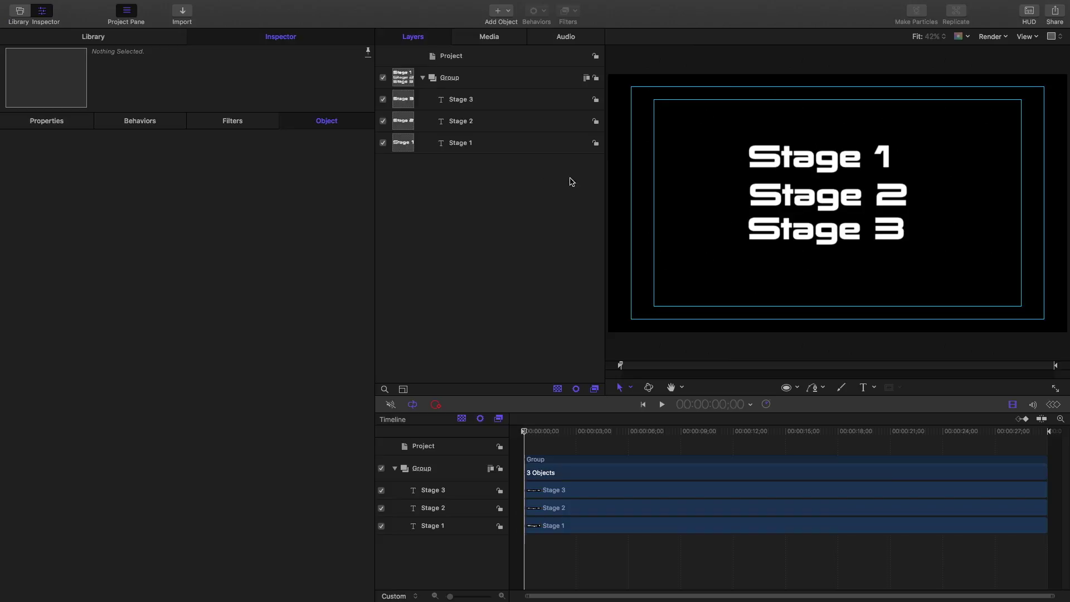
- Add a new camera from the Object menu and choose Switch to 3D for the groups
mouse_move(210, 7)
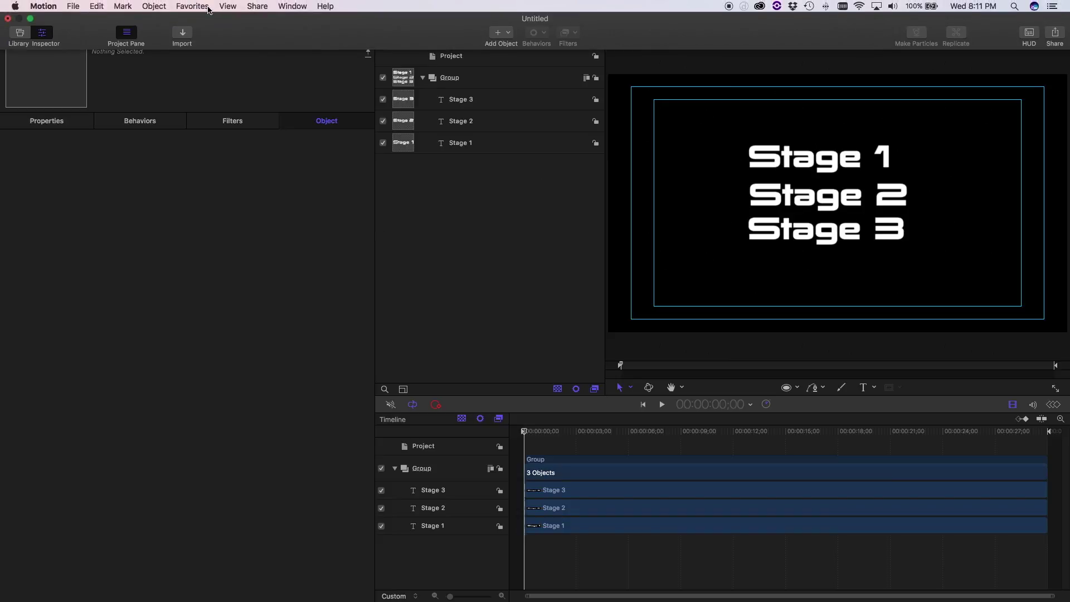
click(152, 7)
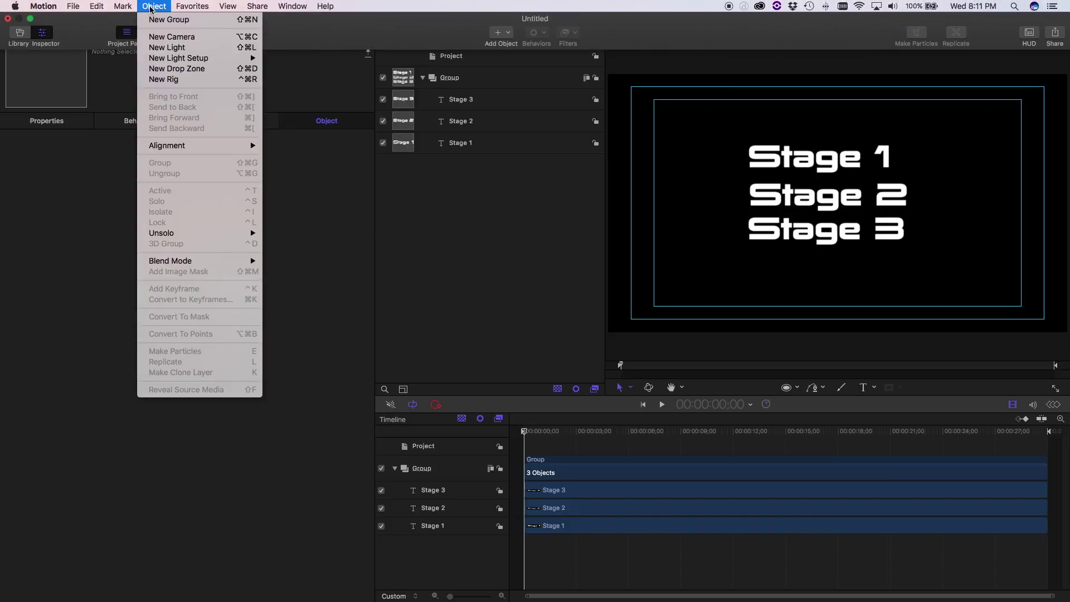
click(173, 40)
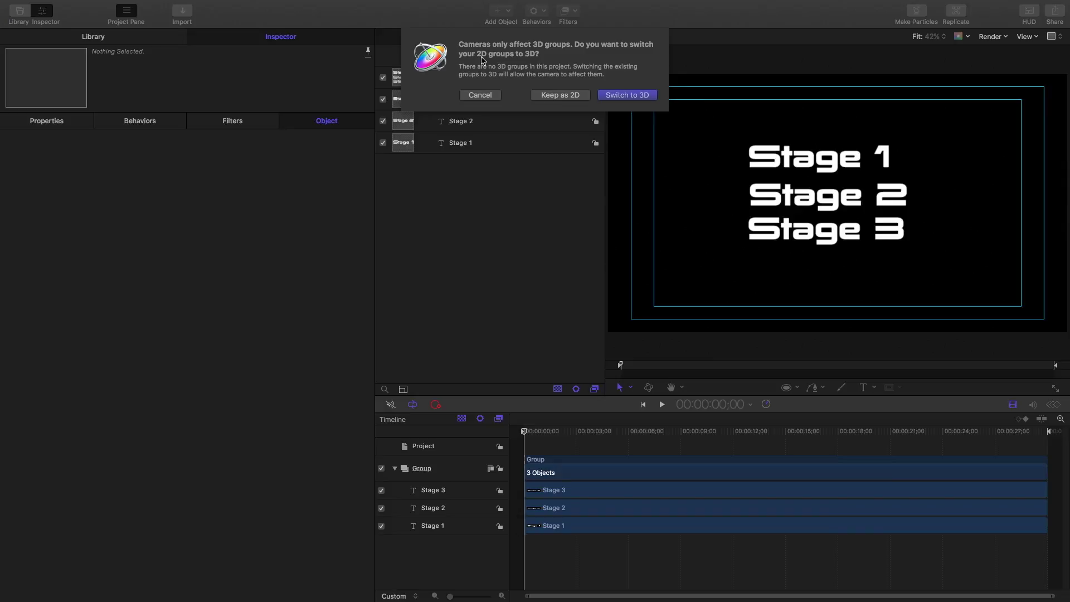
click(626, 95)
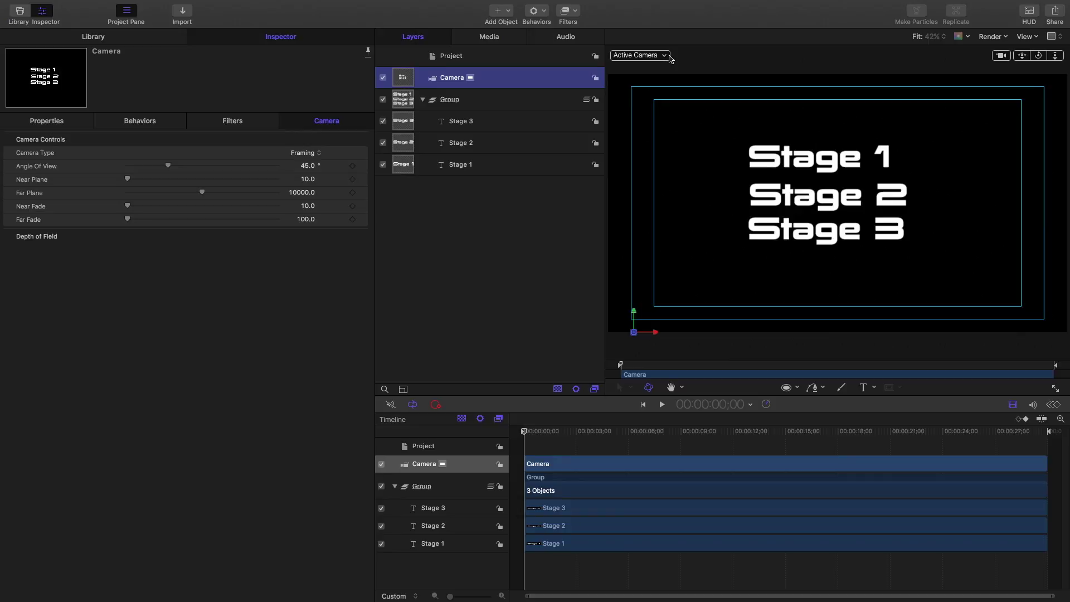
- Set the canvas to Top view, zoomed out to frame the camera and its viewing cone
click(665, 56)
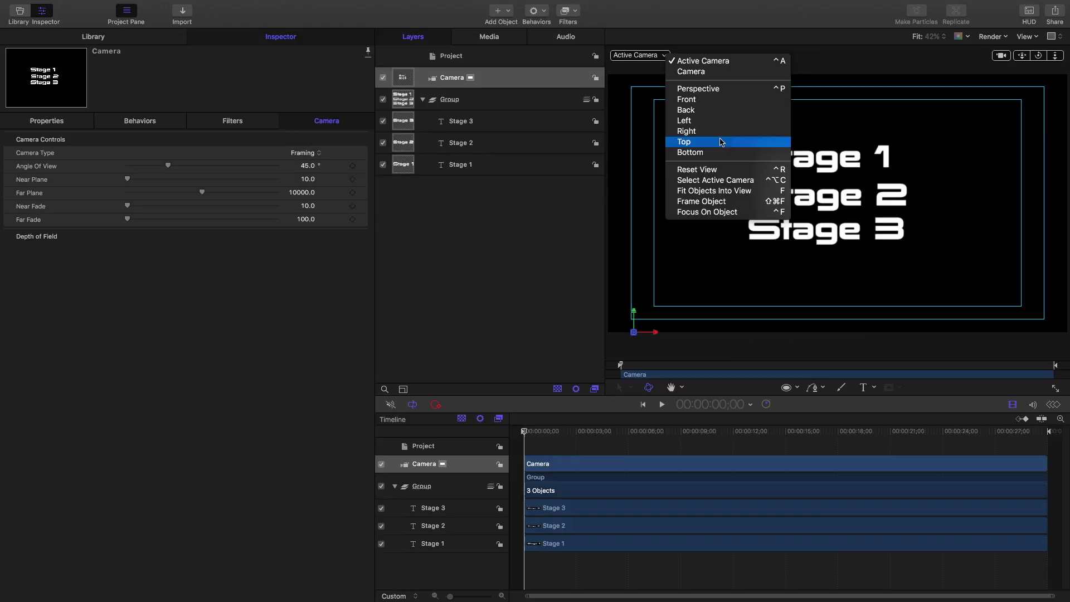
click(721, 141)
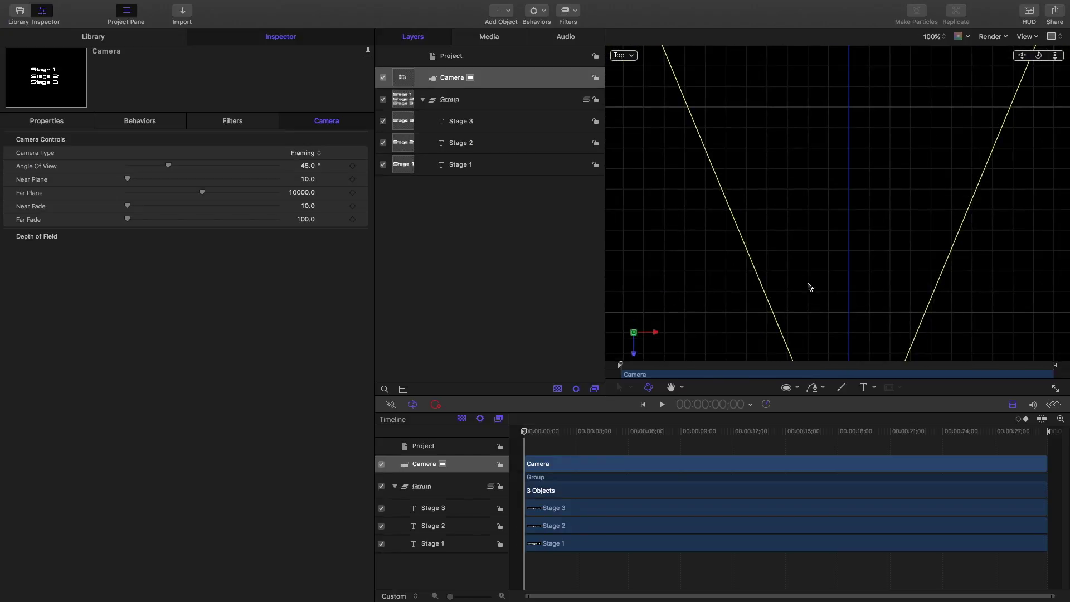
key(f)
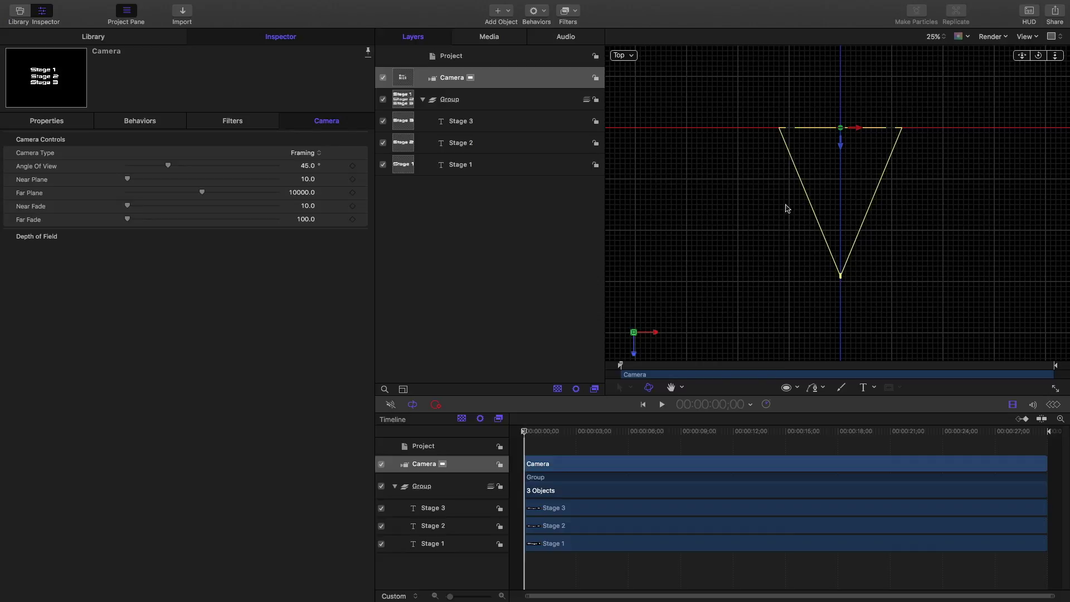
click(629, 56)
click(643, 59)
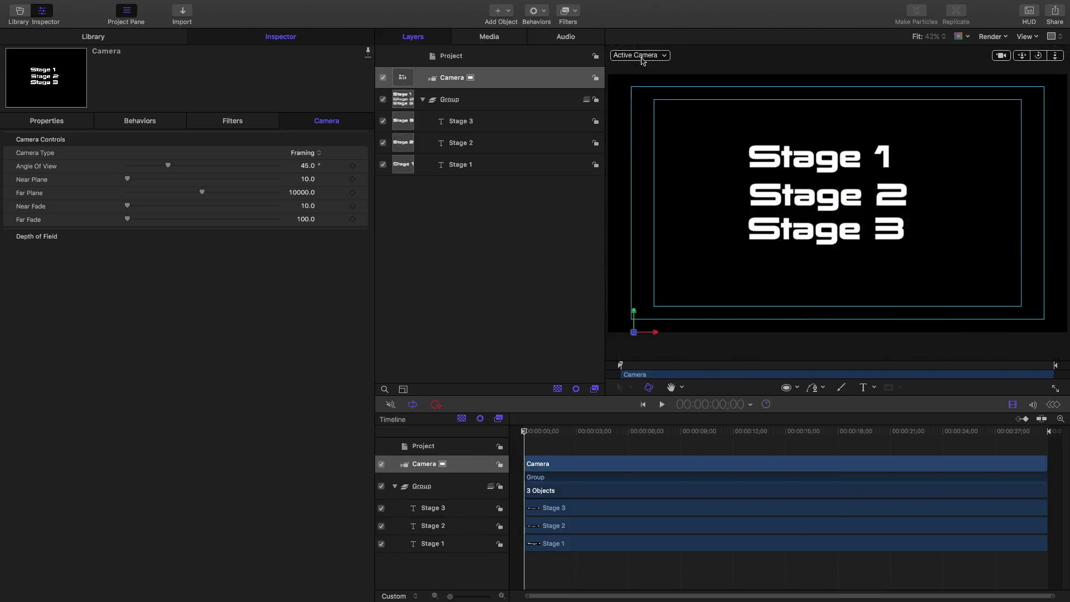
click(642, 58)
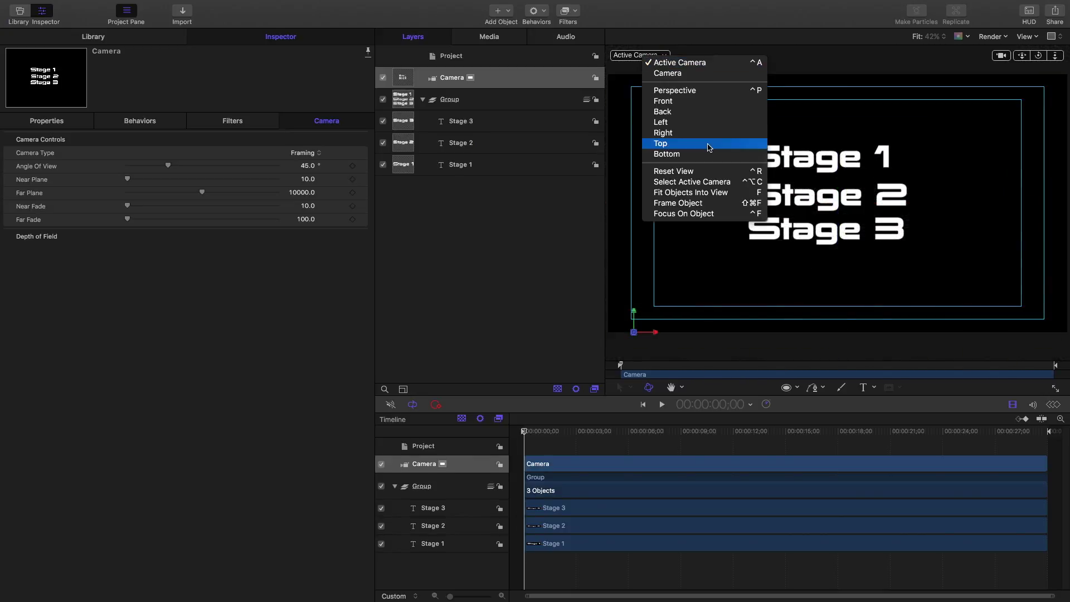
click(709, 146)
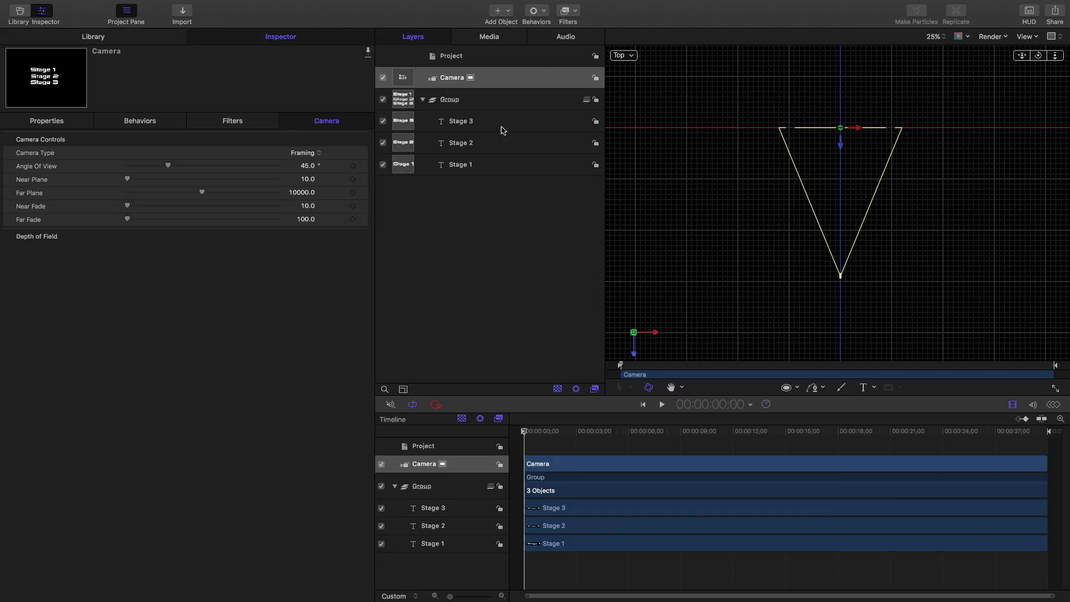
- Drag Stage 3 and Stage 2 away from Stage 1 in 3D space using their gizmo arrows
click(502, 126)
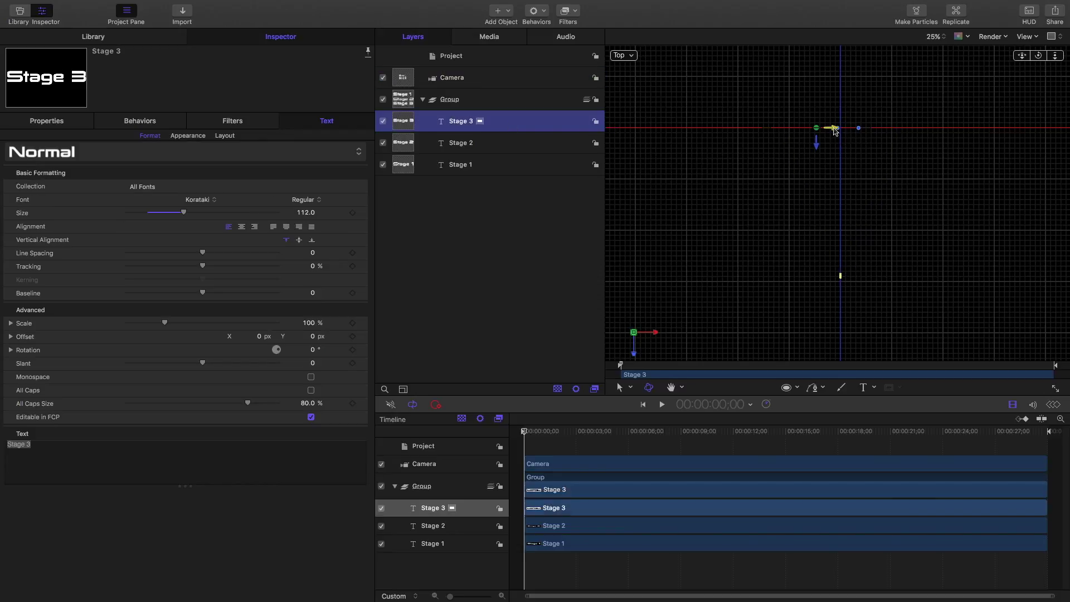
drag(834, 130, 957, 225)
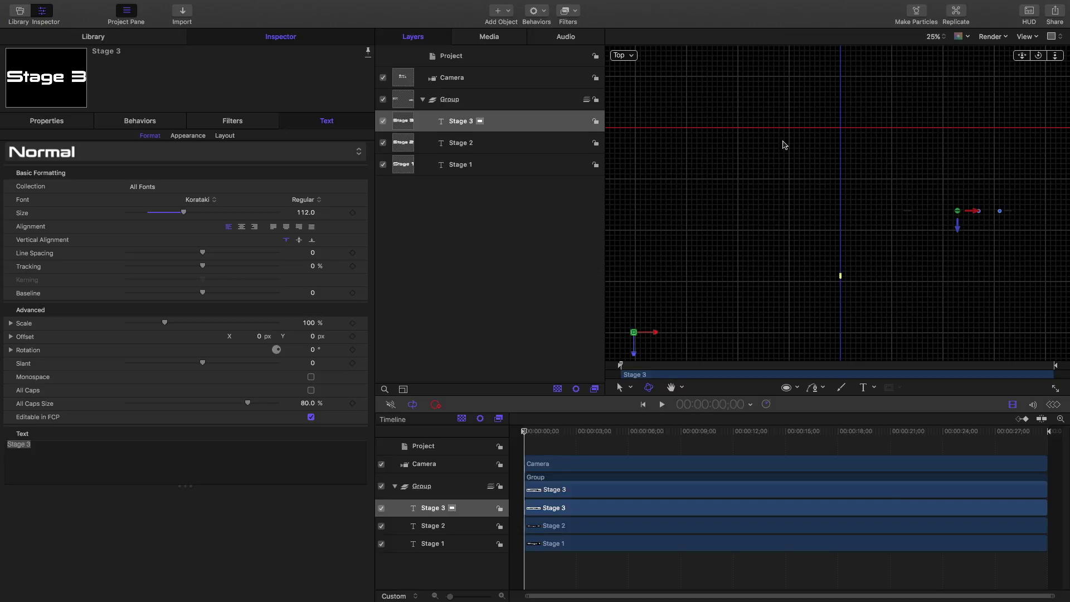
click(513, 144)
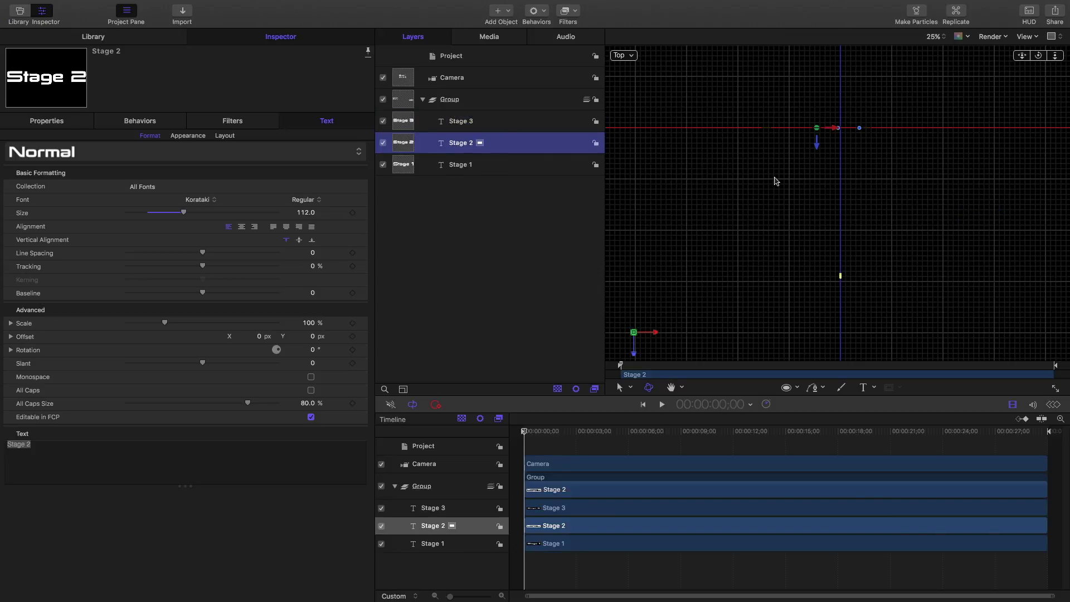
drag(838, 132, 680, 76)
- Select the camera layer and return the canvas to the Active Camera view
key(Down)
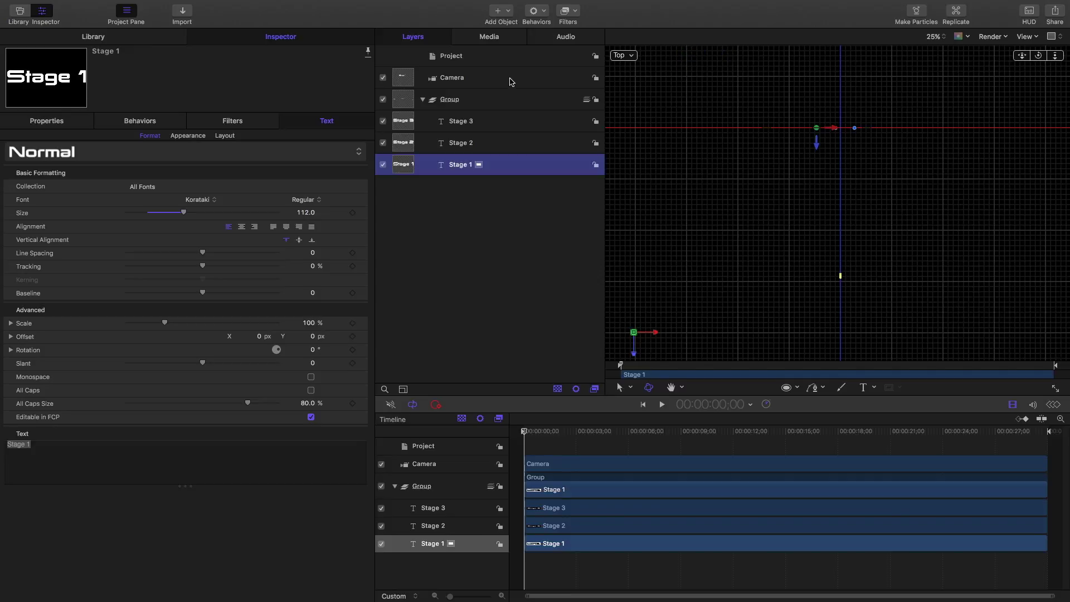
click(514, 83)
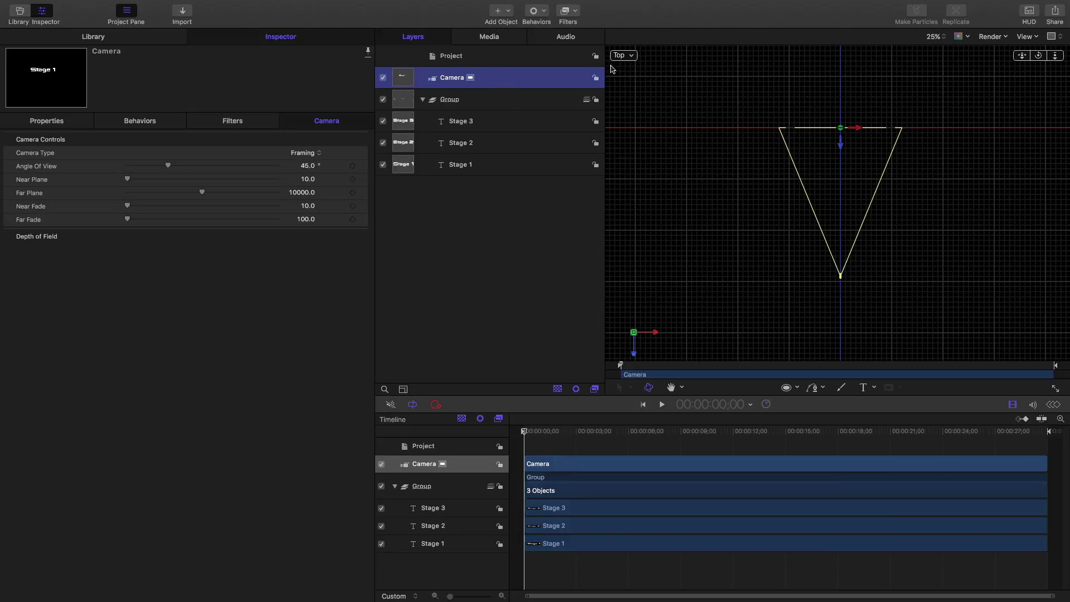
click(633, 55)
click(643, 60)
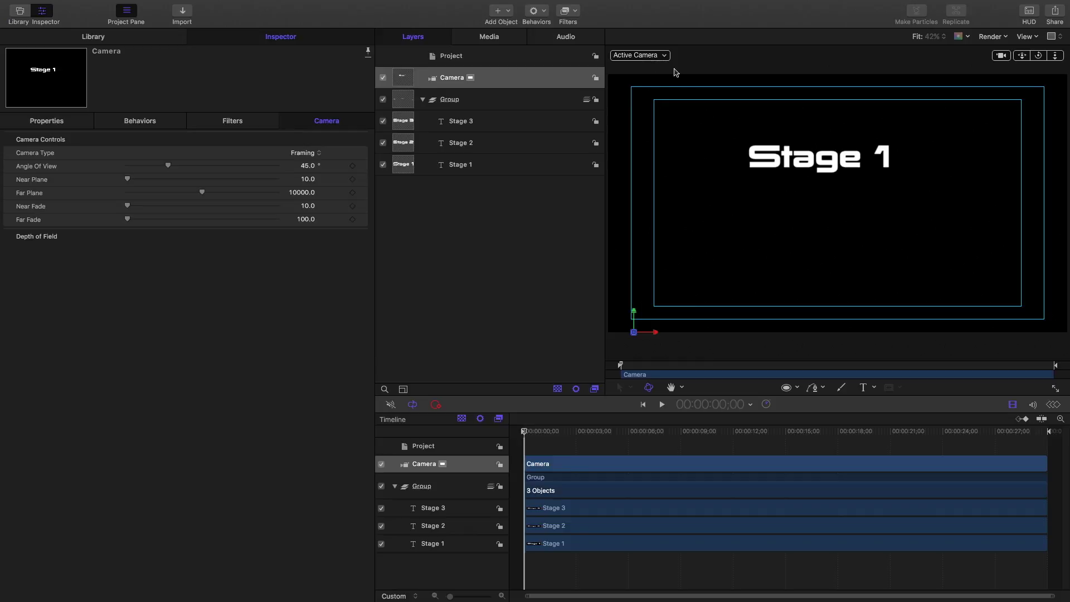
- Add a Framing behavior to the Camera layer from the Behaviors menu
click(498, 169)
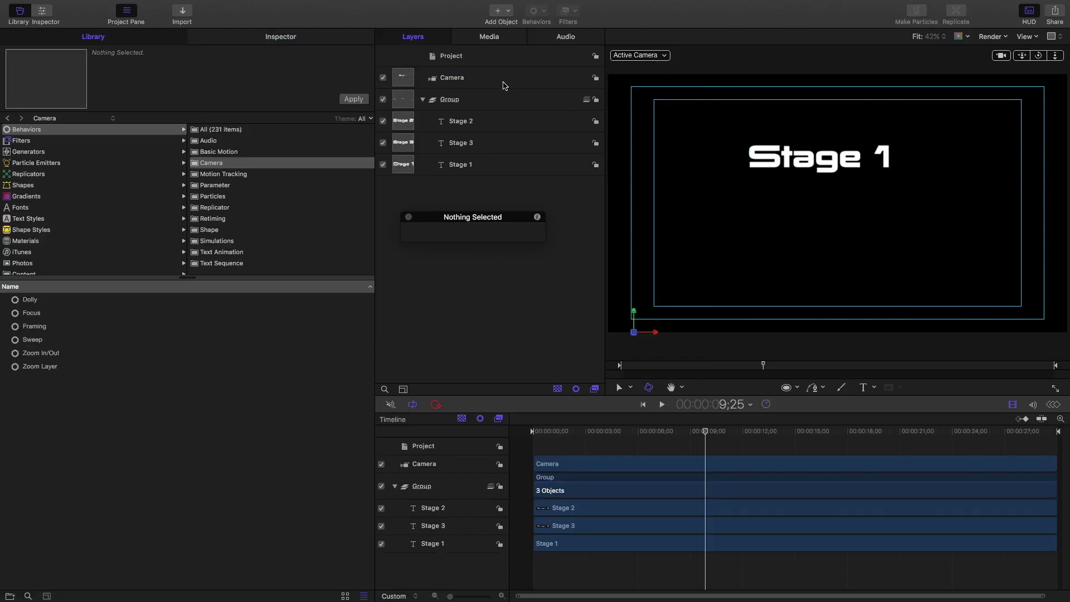
click(505, 85)
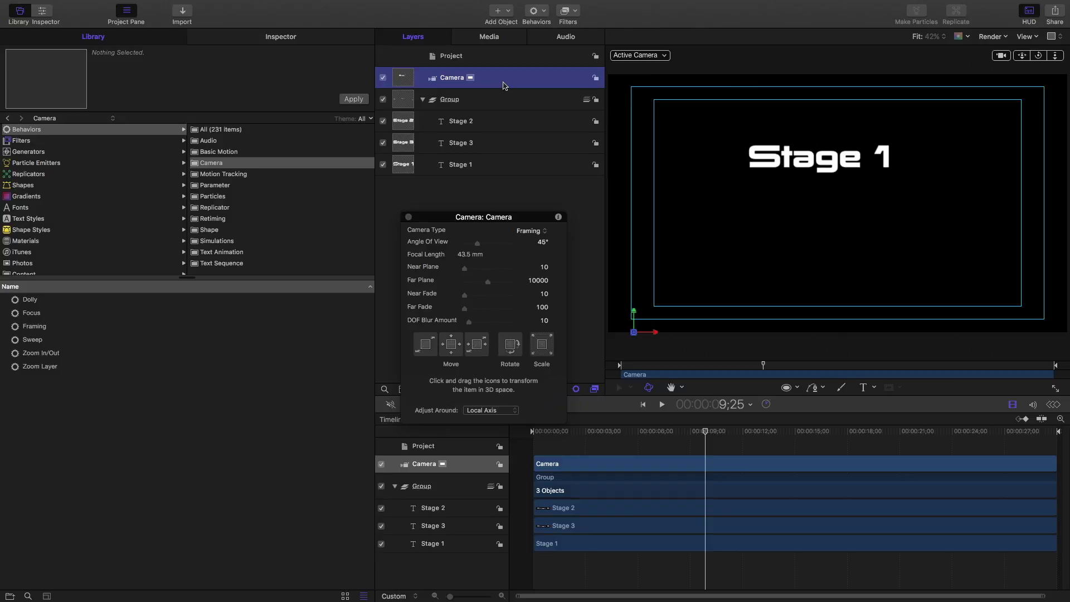
click(546, 15)
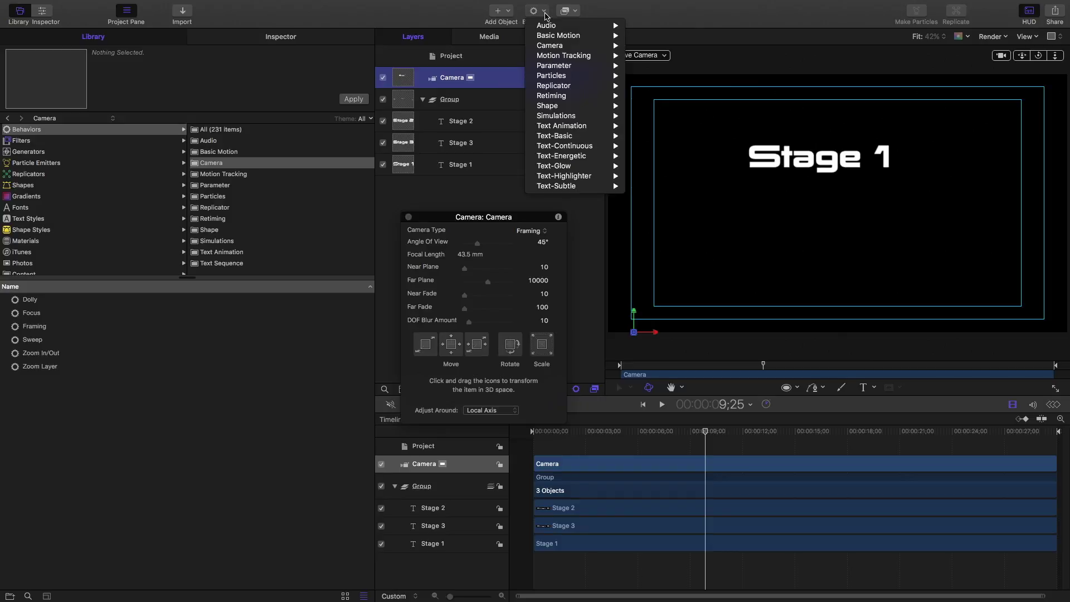
mouse_move(586, 46)
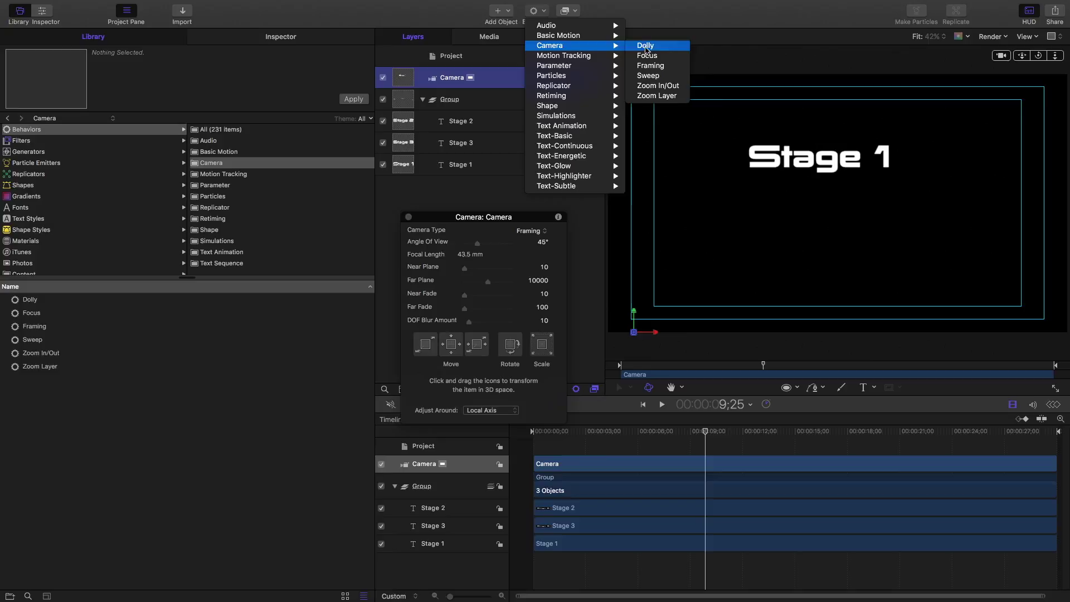
click(676, 68)
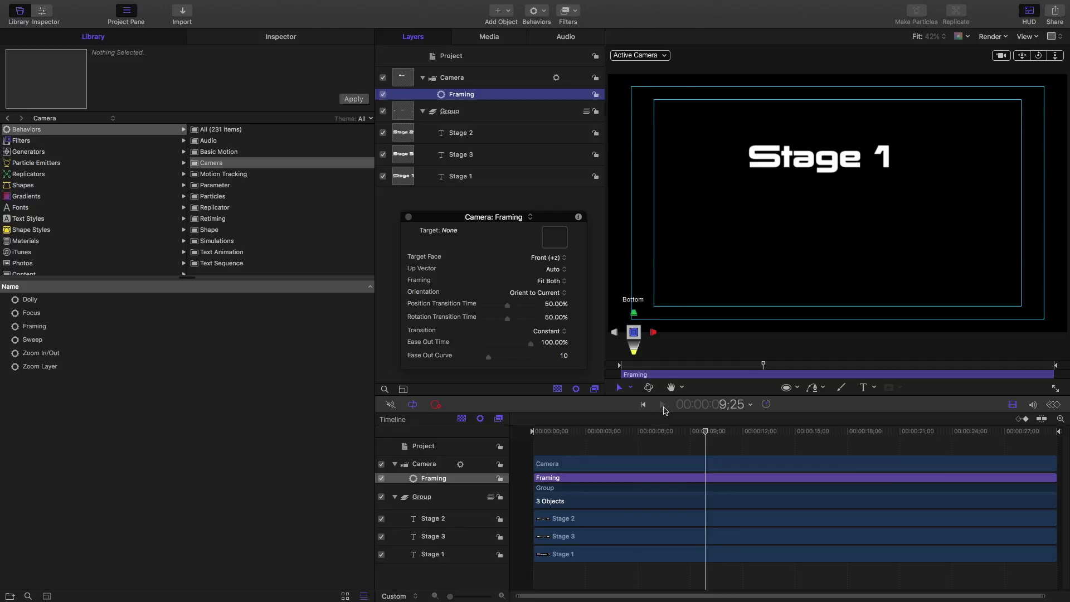
- Play the animation briefly, then select the camera's Framing behavior to show its settings
click(663, 406)
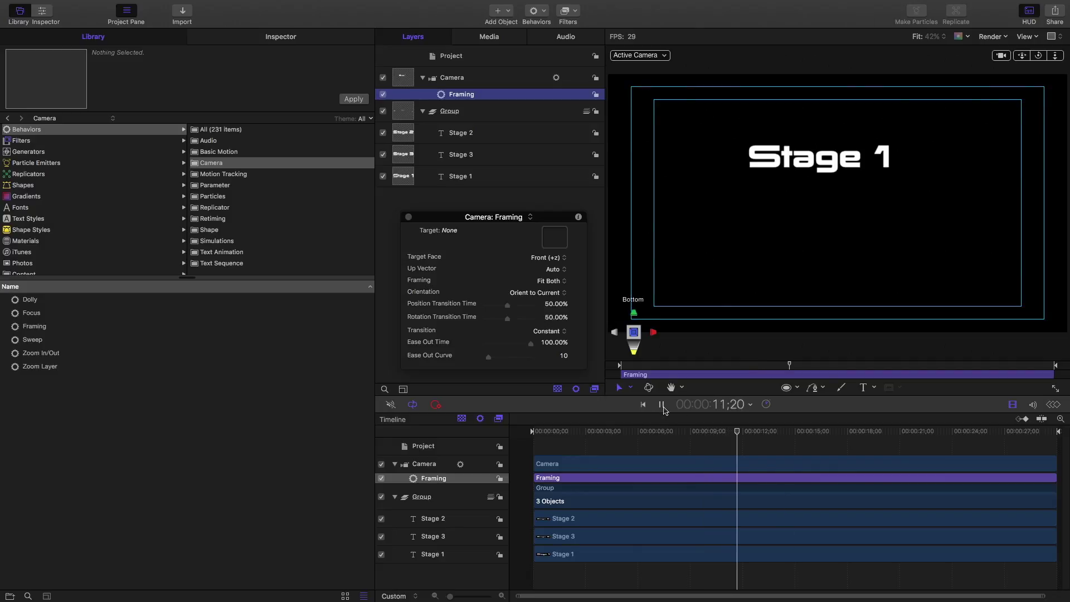
click(663, 406)
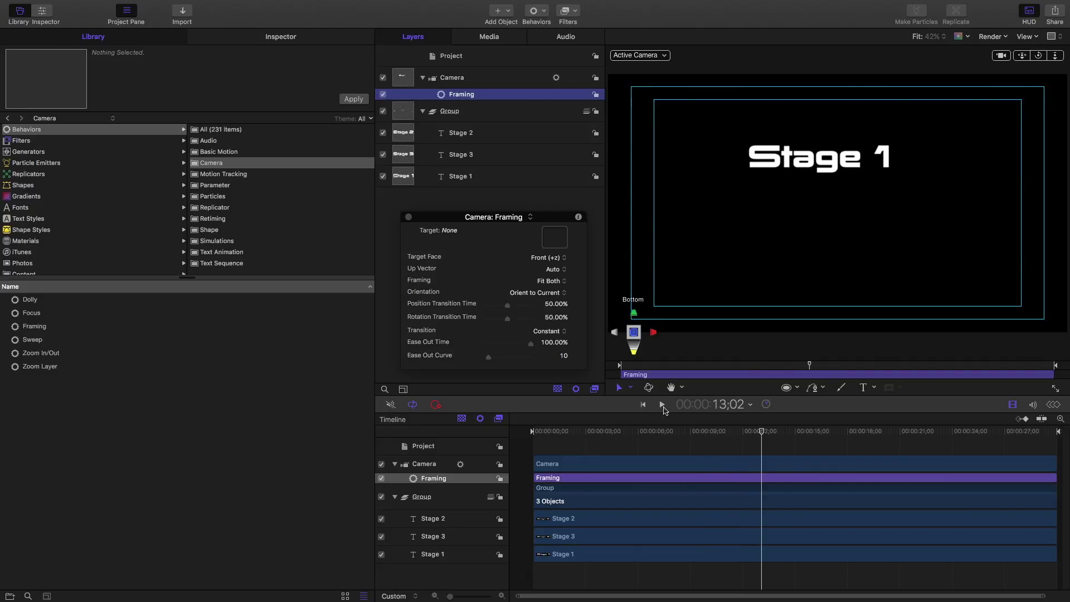
click(499, 95)
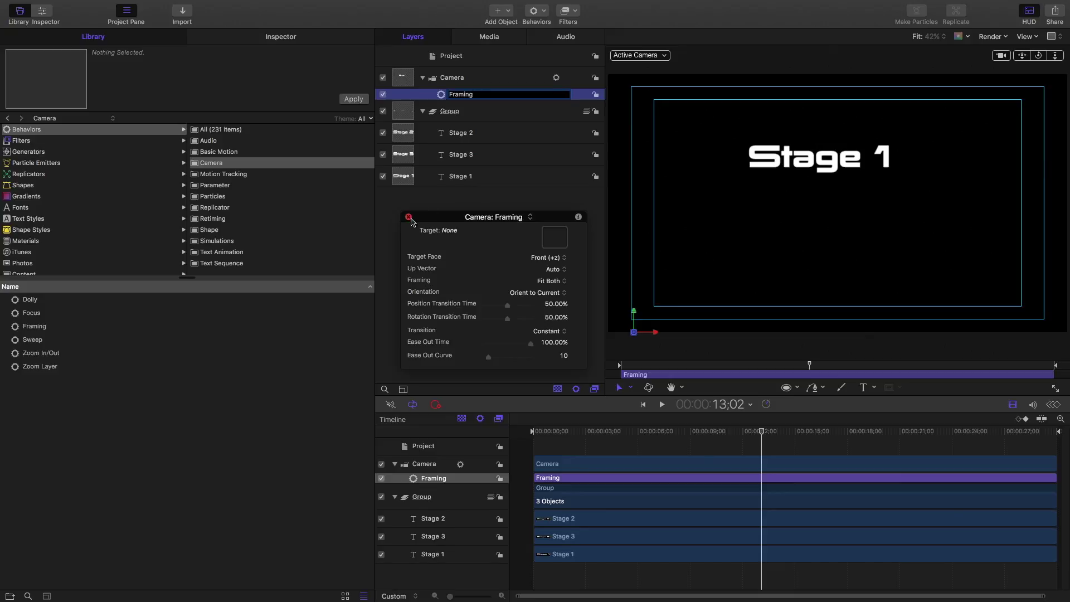
click(511, 95)
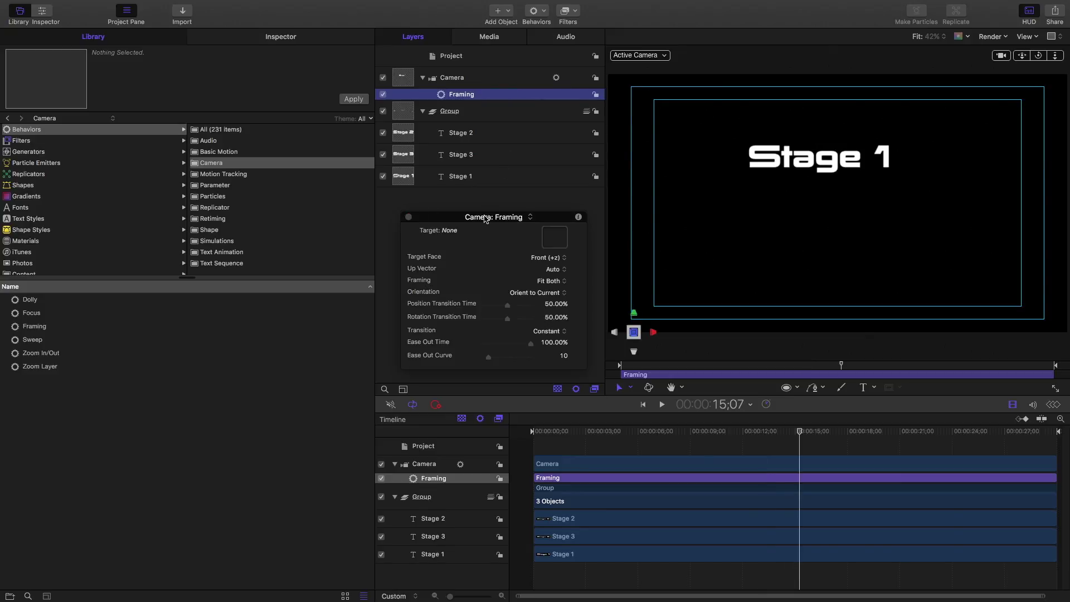
- Drop the Stage 2 layer into the Framing Target well and scrub the playhead back earlier
drag(486, 220, 486, 209)
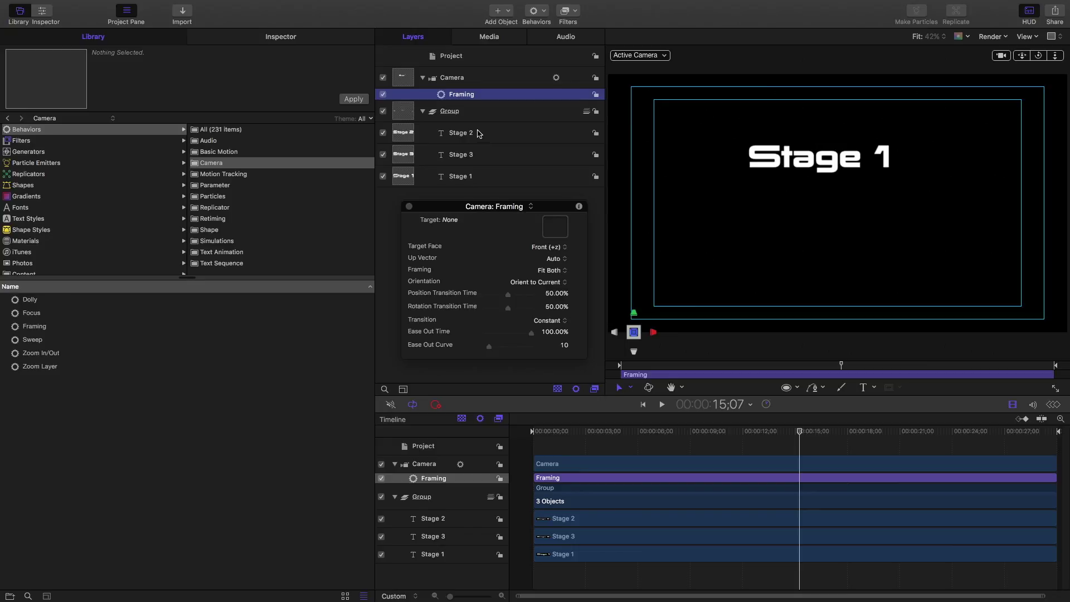
drag(478, 133, 553, 224)
drag(554, 225, 555, 225)
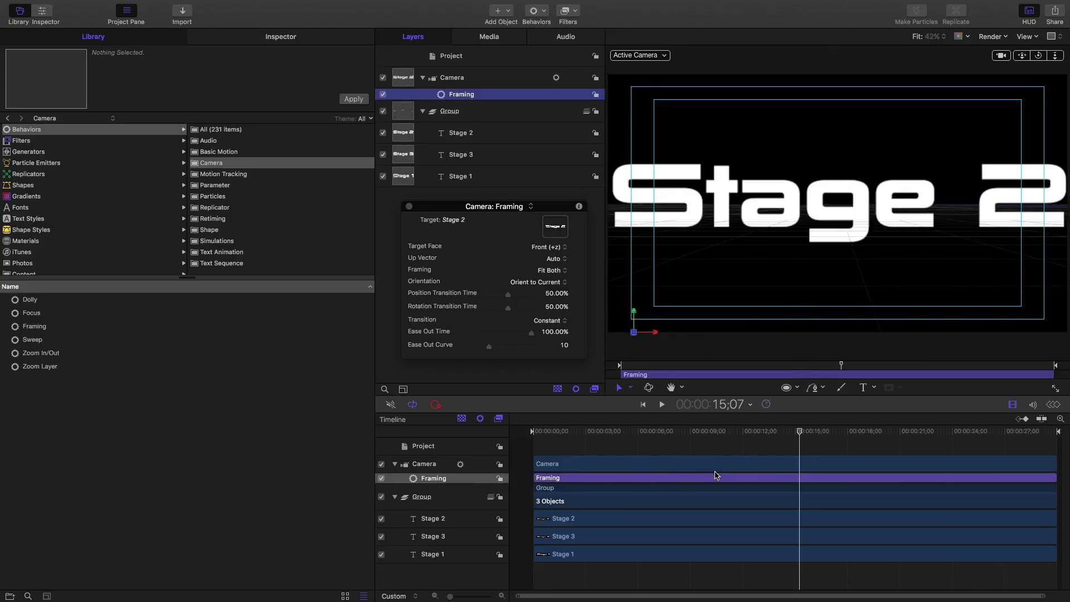
drag(801, 435, 597, 478)
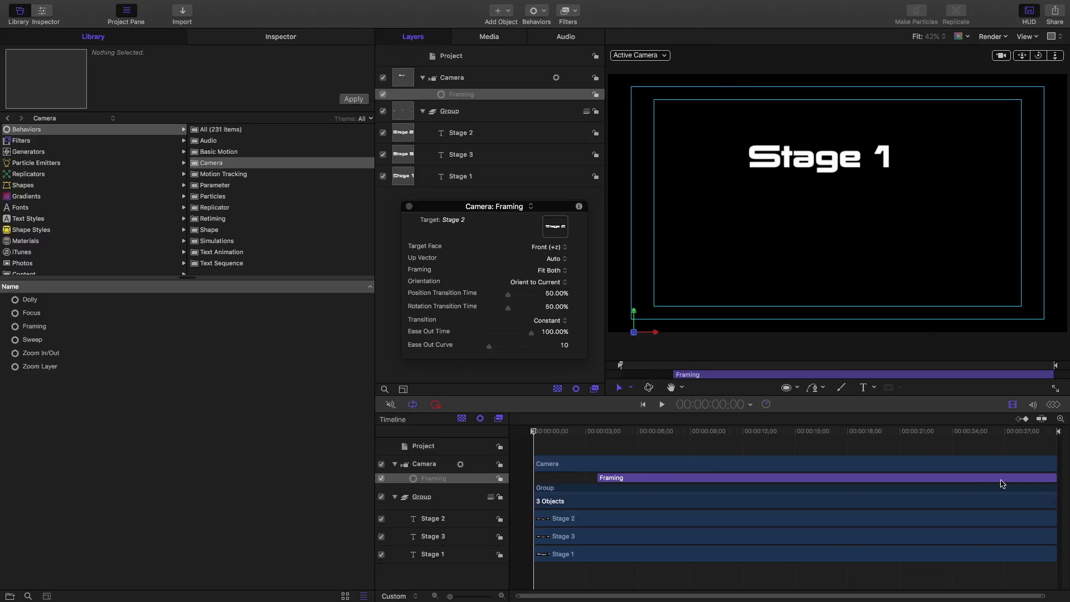
- Trim the Framing behavior to run from 2;18 to 10;01 using the I and O keys
drag(1056, 478, 1010, 478)
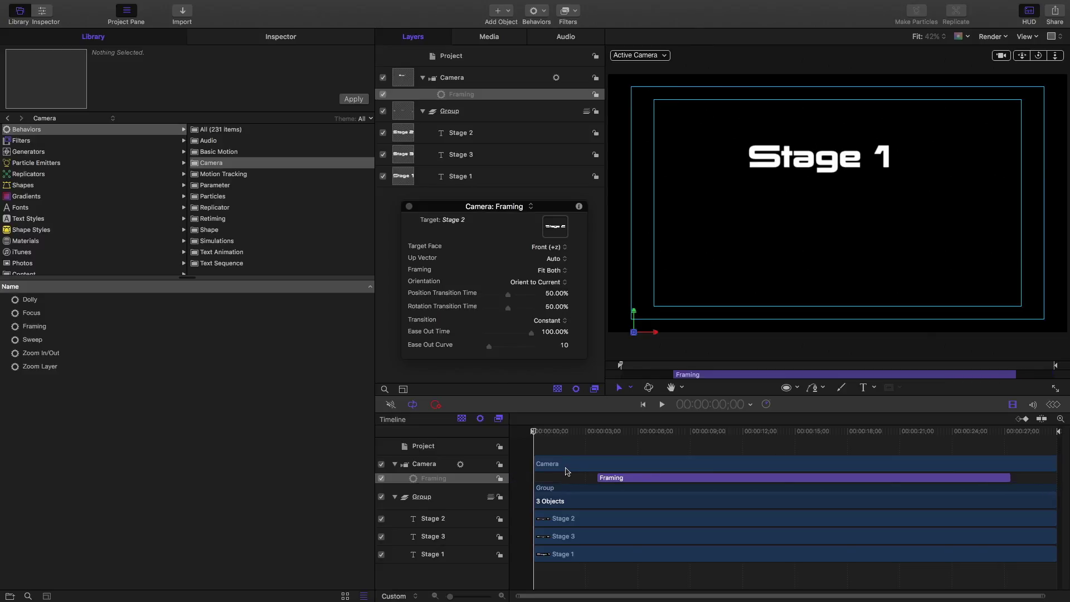
drag(590, 434, 667, 433)
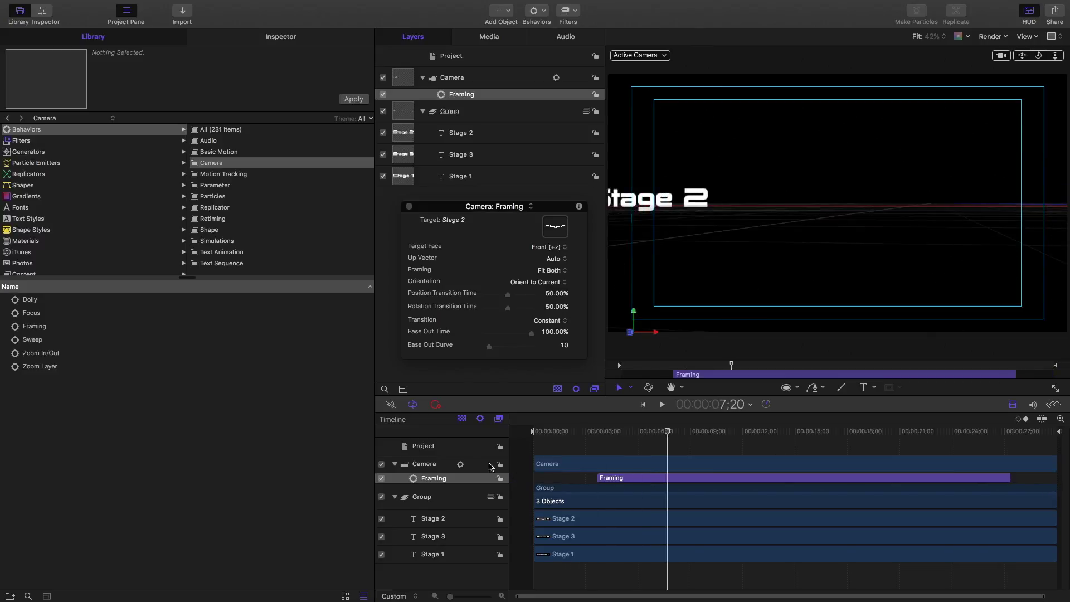
click(433, 464)
click(438, 480)
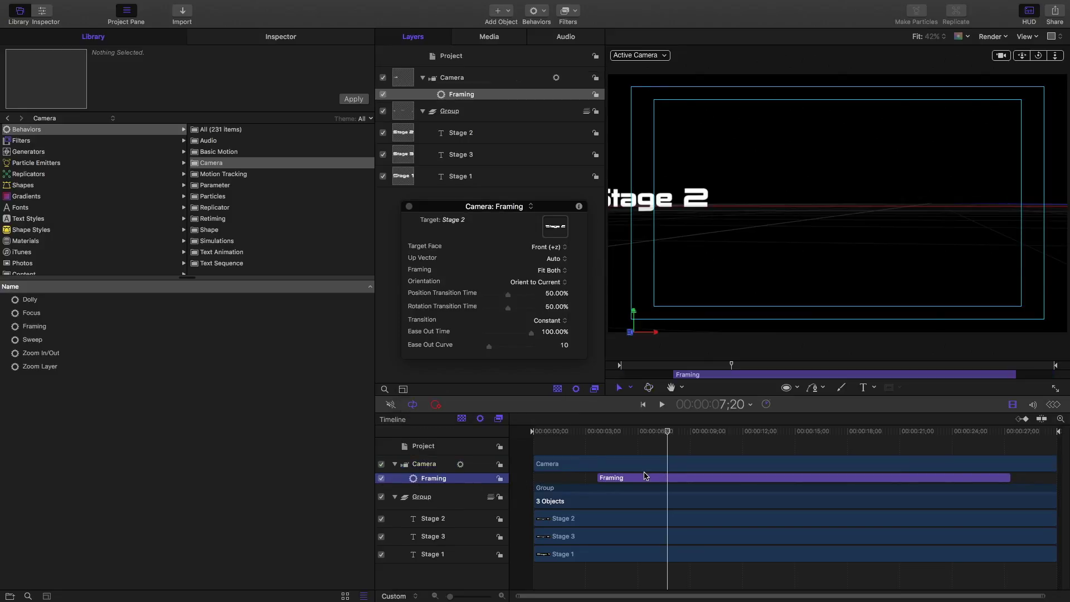
key(o)
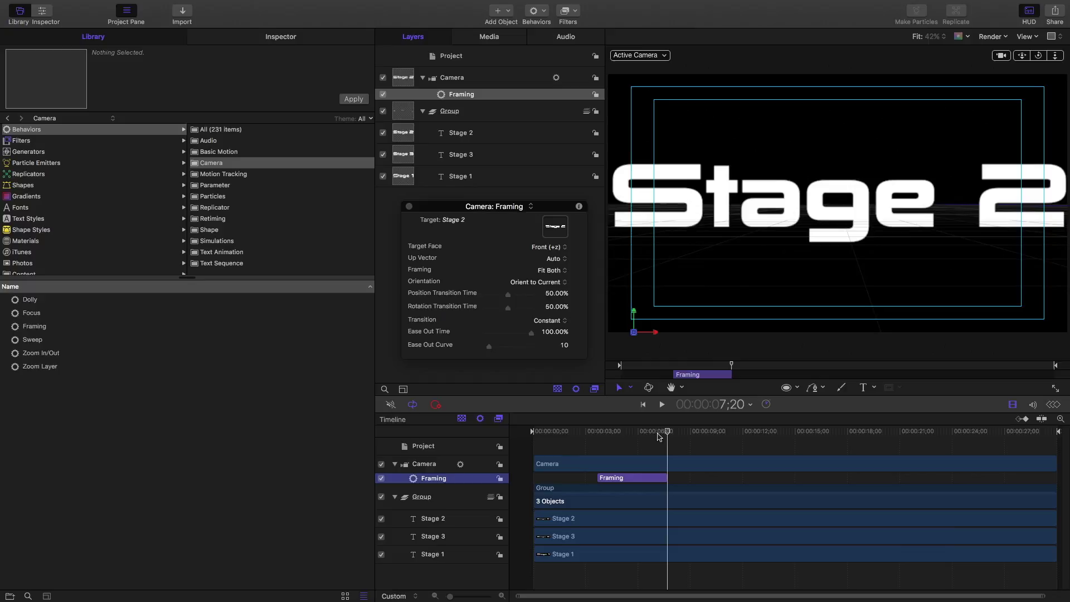
click(709, 434)
key(o)
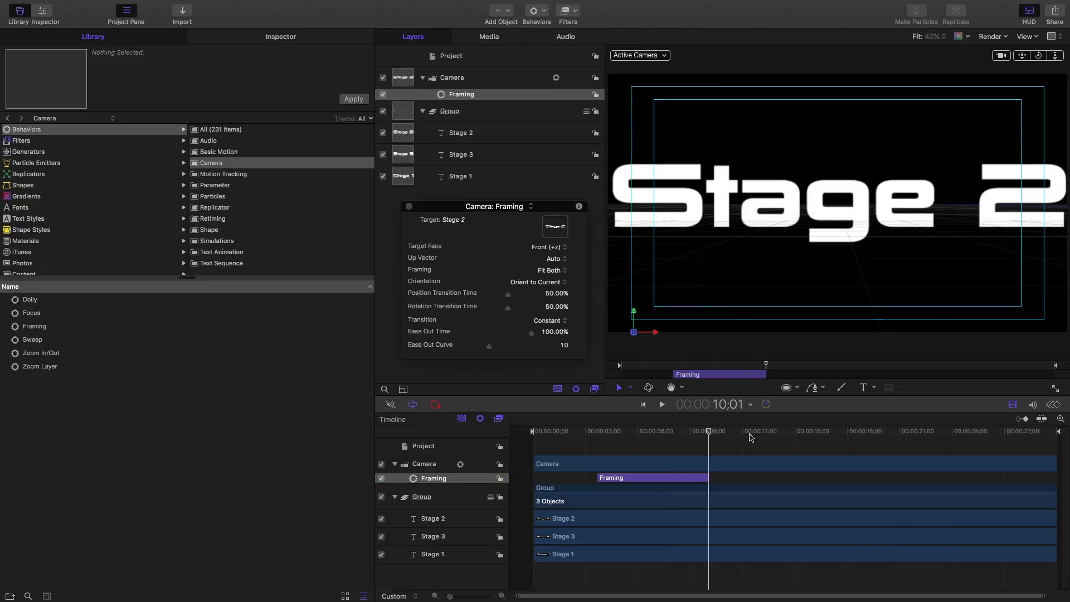
drag(612, 439, 580, 434)
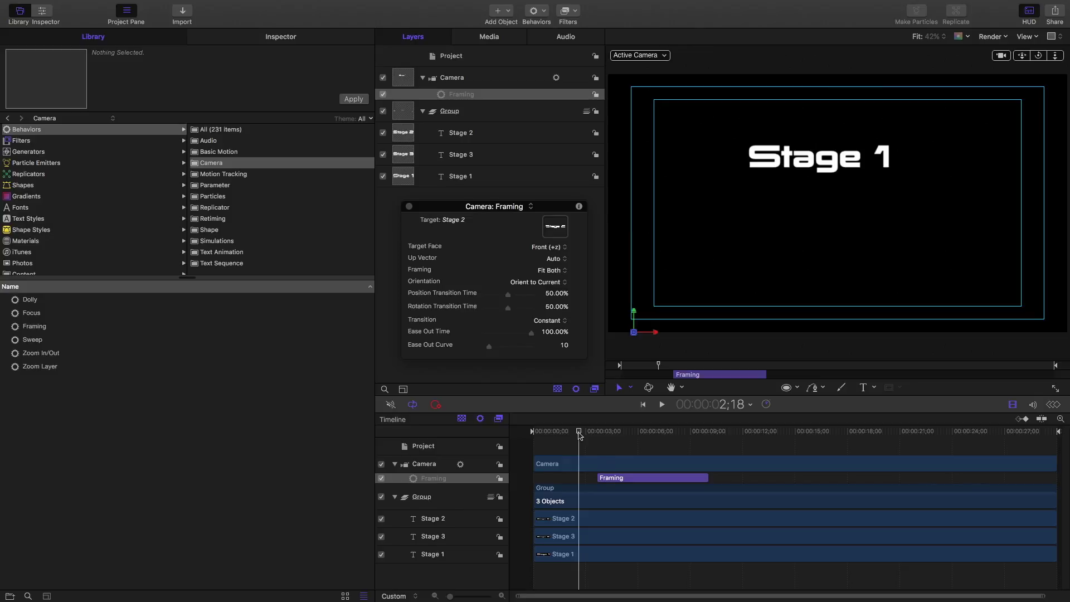
key(i)
- Play the animation from the start to watch the camera glide to Stage 2
drag(579, 435, 515, 434)
key(space)
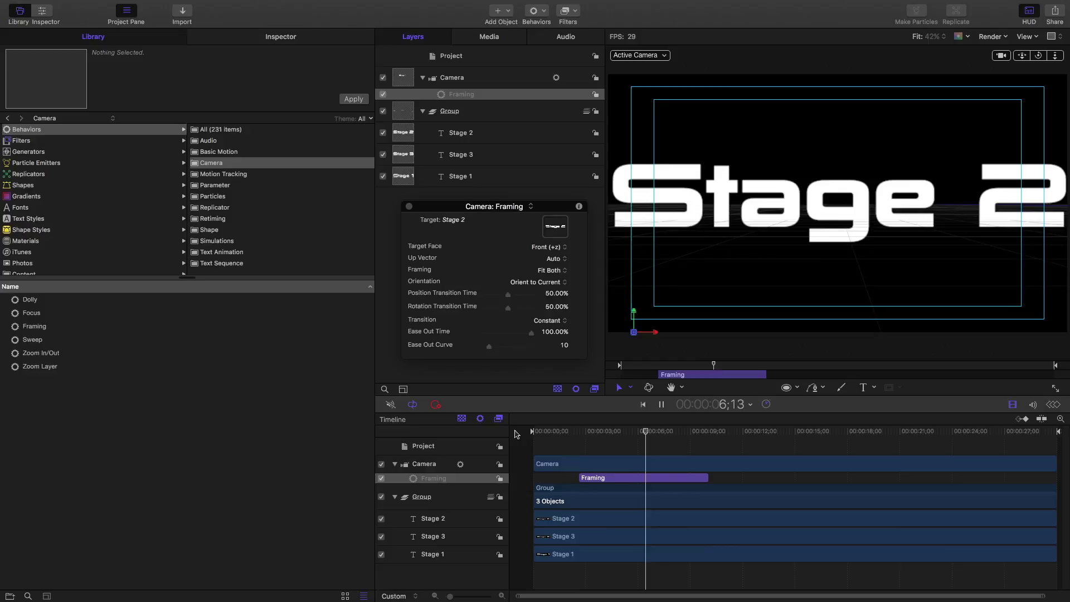
key(space)
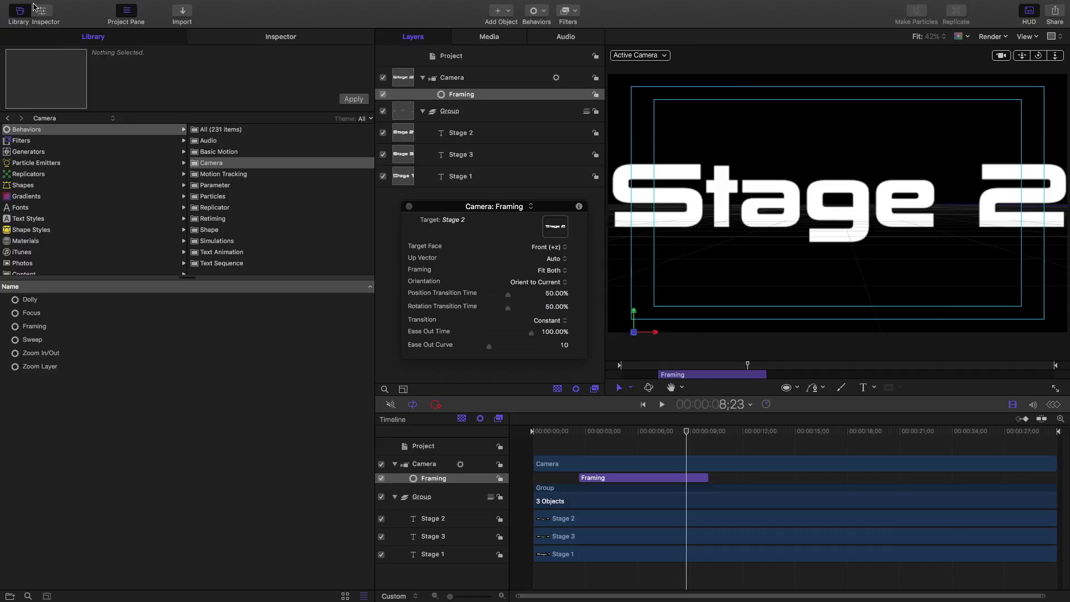
- Add a second Framing behavior, Framing 1, to the Camera, trimmed to 12;06–17;11
click(410, 207)
click(500, 78)
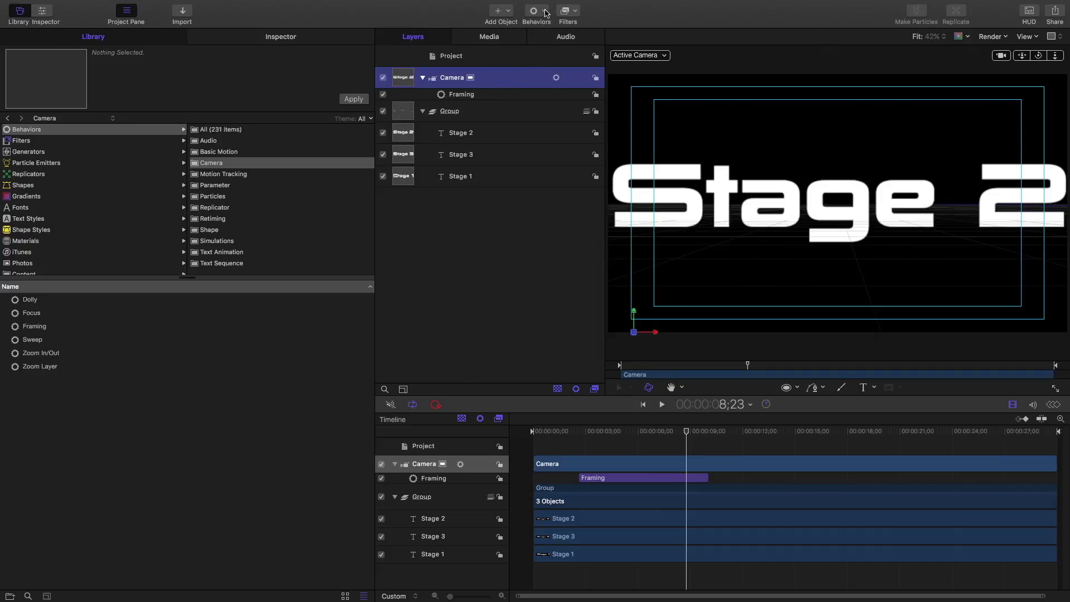
click(547, 12)
mouse_move(578, 46)
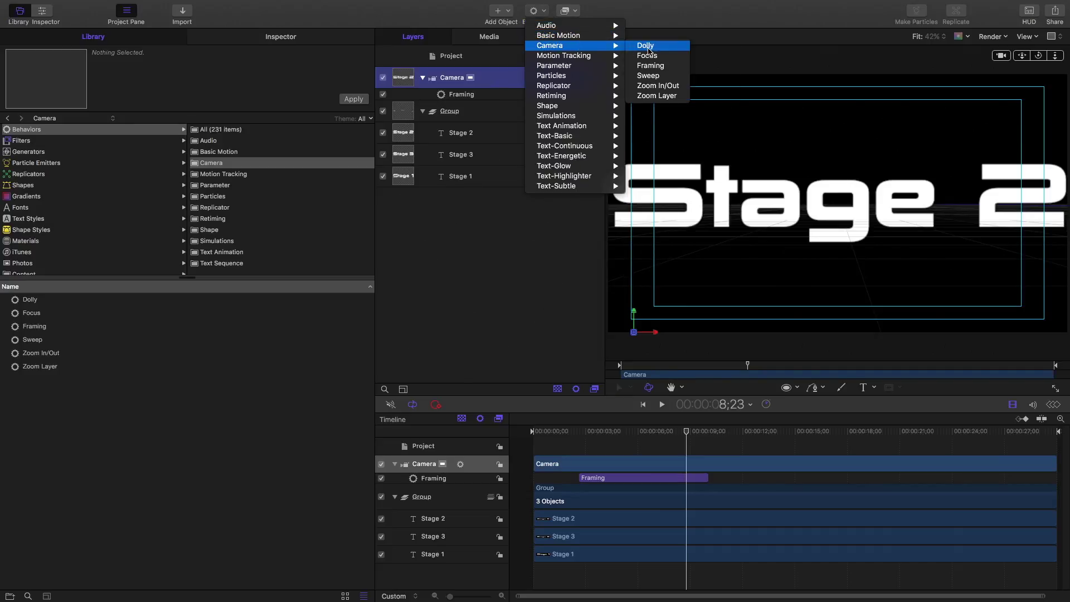
click(650, 66)
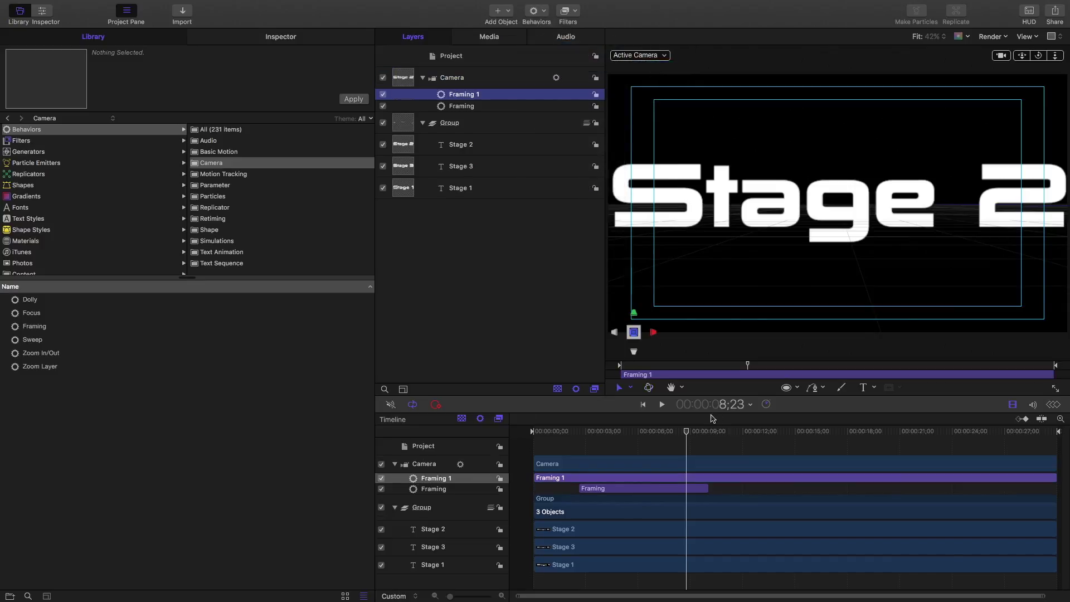
drag(695, 436, 738, 436)
key(i)
key(o)
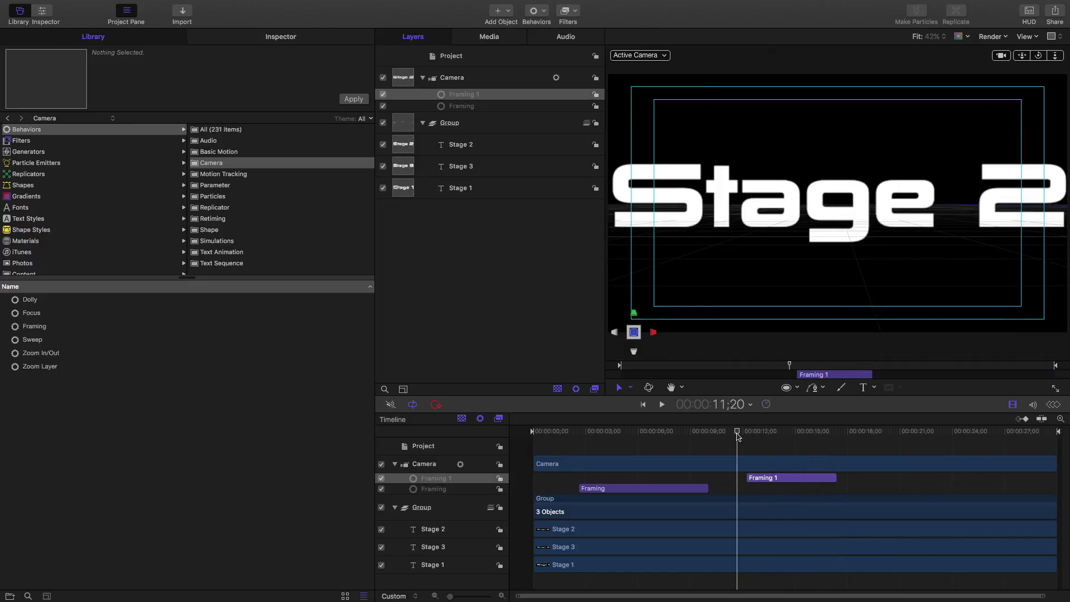
- Make Stage 3 the target of Framing 1 in its F7 settings
click(497, 96)
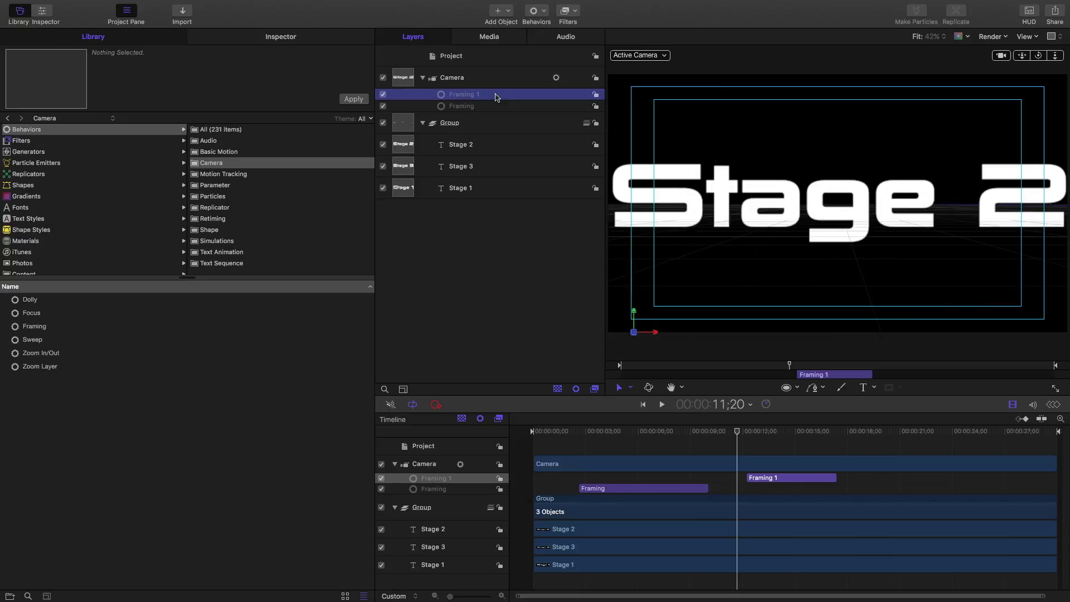
key(F7)
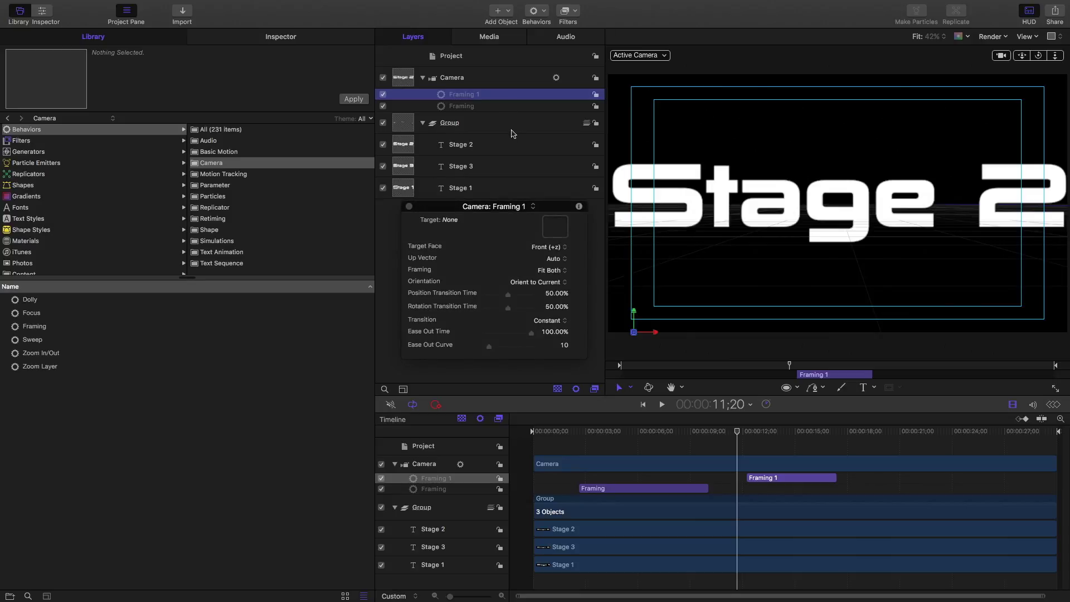
drag(490, 169, 565, 230)
drag(739, 432, 522, 432)
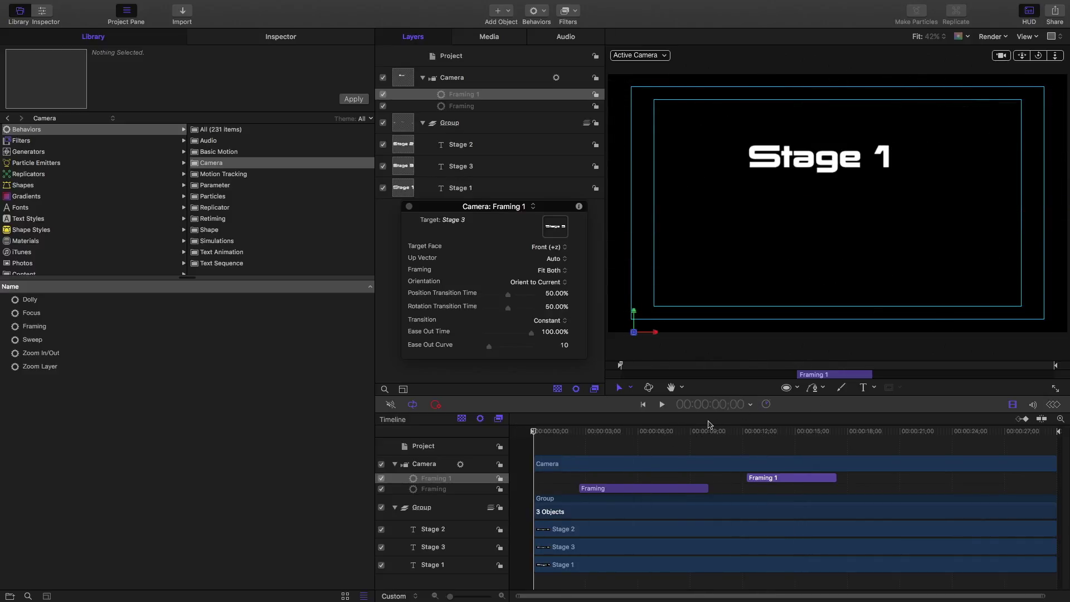
key(space)
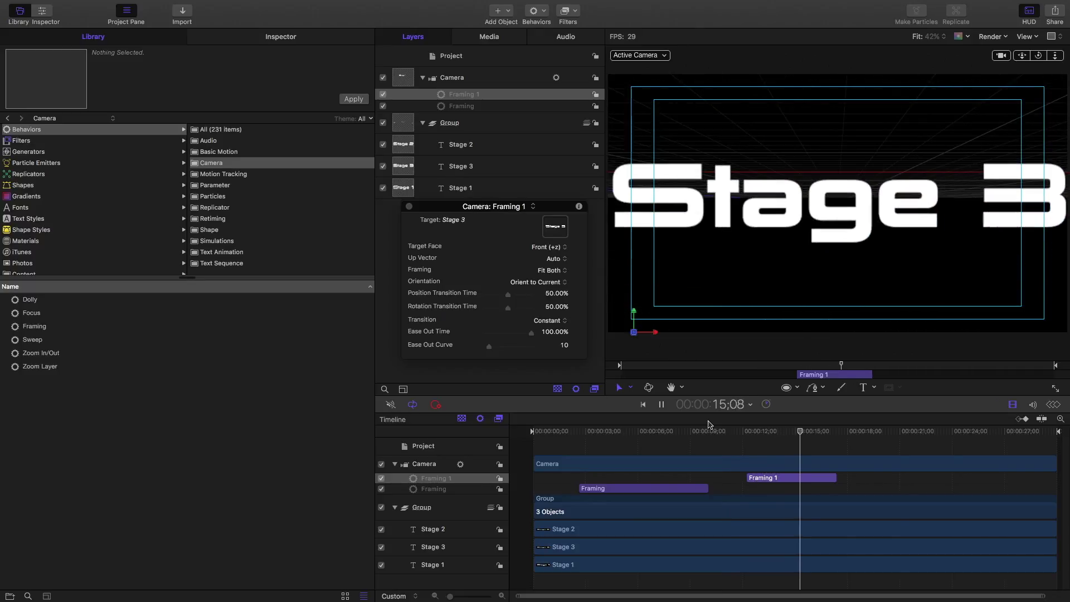
key(space)
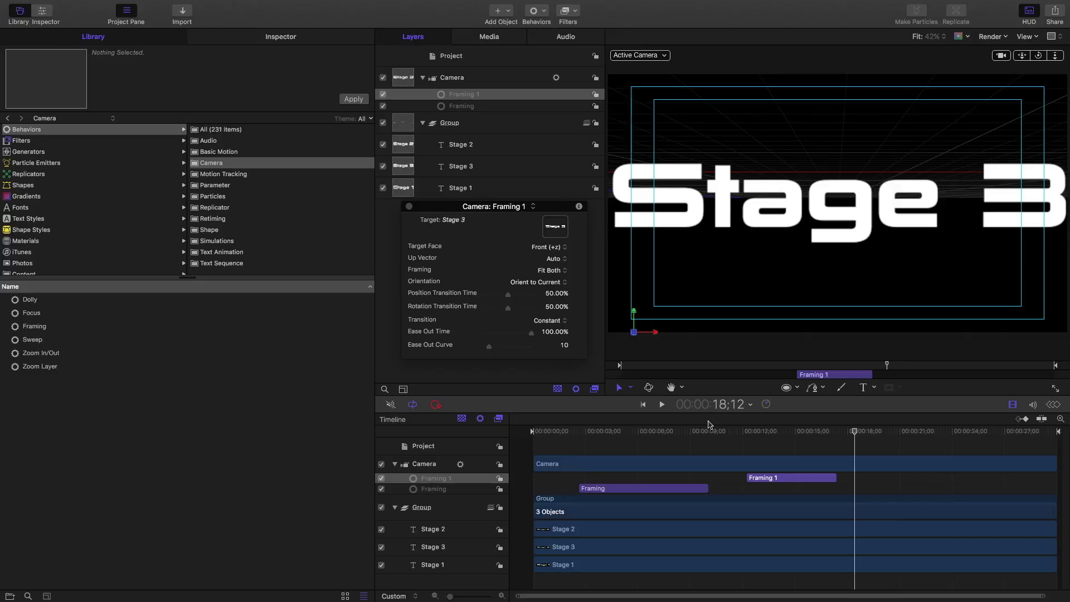